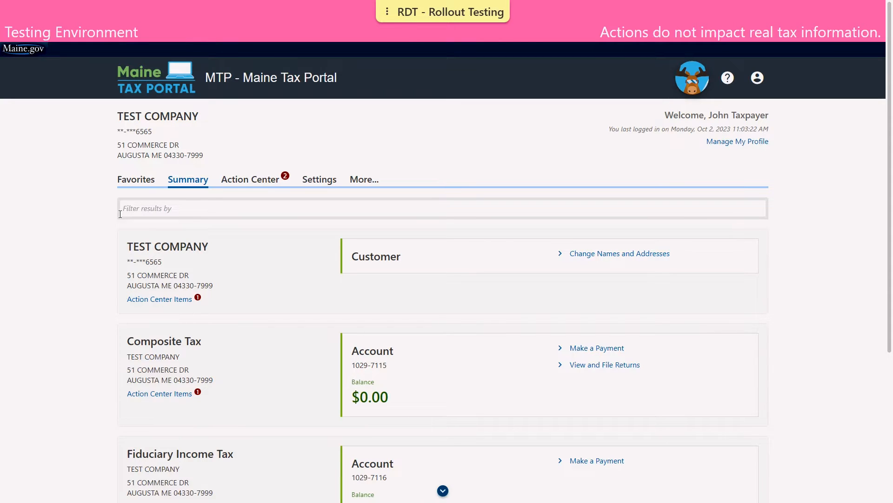
Step: Open the Composite Tax account's returns and start filing the Composite Tax Return for the 31-Dec-2022 period
{"action": "scroll", "coordinate": [120, 214], "scroll_direction": "down", "scroll_amount": 2}
{"action": "scroll", "coordinate": [120, 214], "scroll_direction": "down", "scroll_amount": 3}
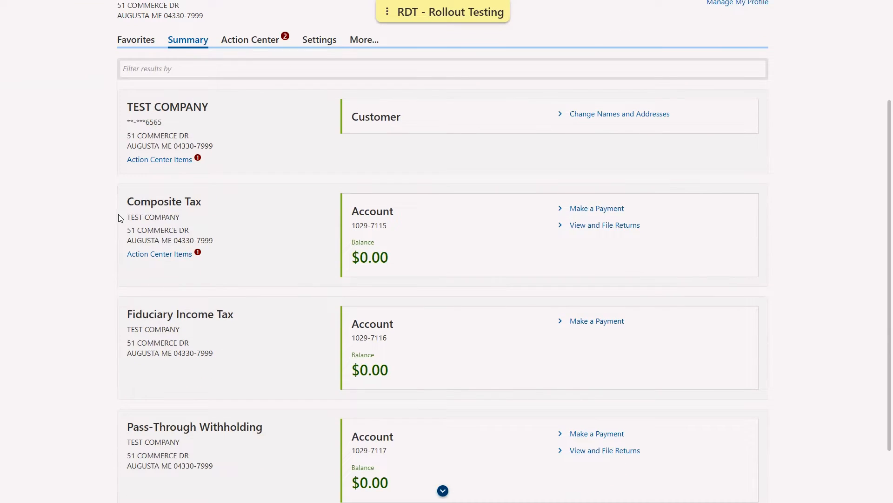
{"action": "left_click", "coordinate": [615, 227]}
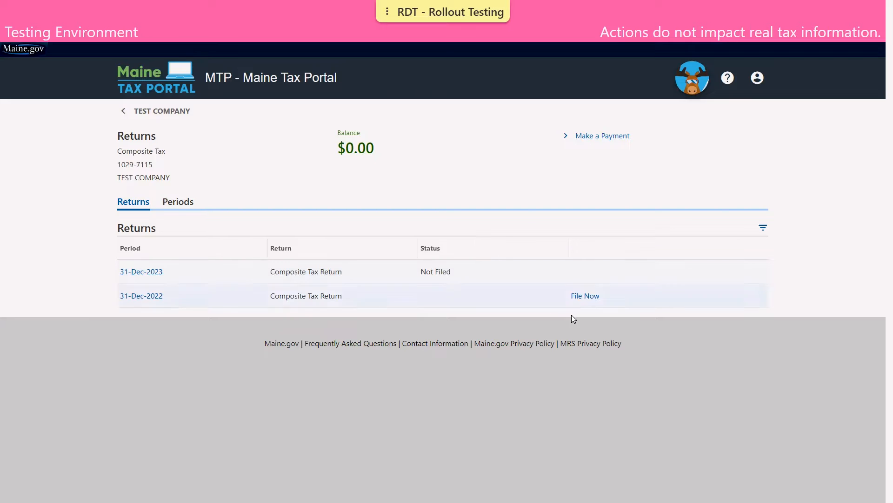
{"action": "left_click", "coordinate": [586, 296]}
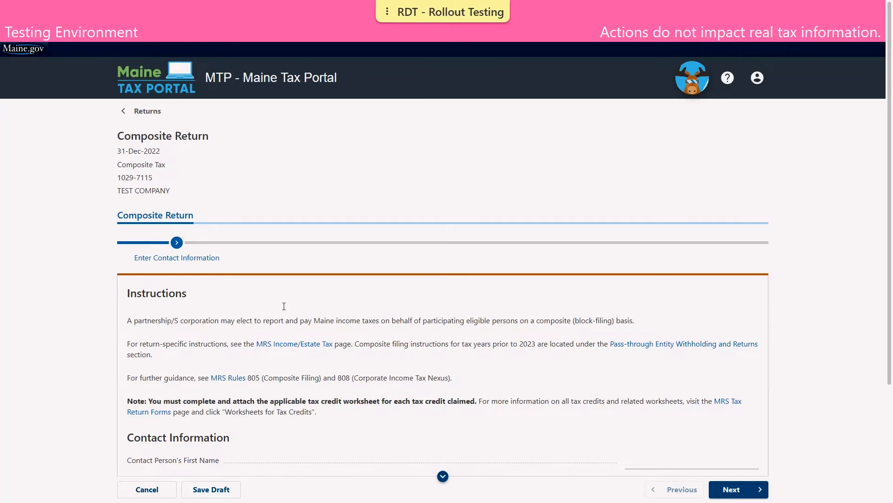
Step: Advance to the Owners section, leaving contact information blank and both the paid preparer and third party designee set to No
{"action": "scroll", "coordinate": [284, 311], "scroll_direction": "down", "scroll_amount": 3}
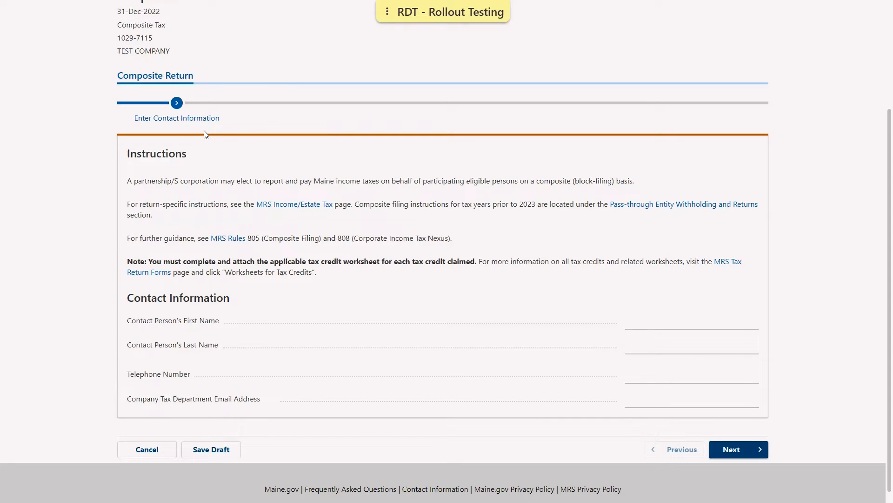
{"action": "left_click", "coordinate": [750, 449]}
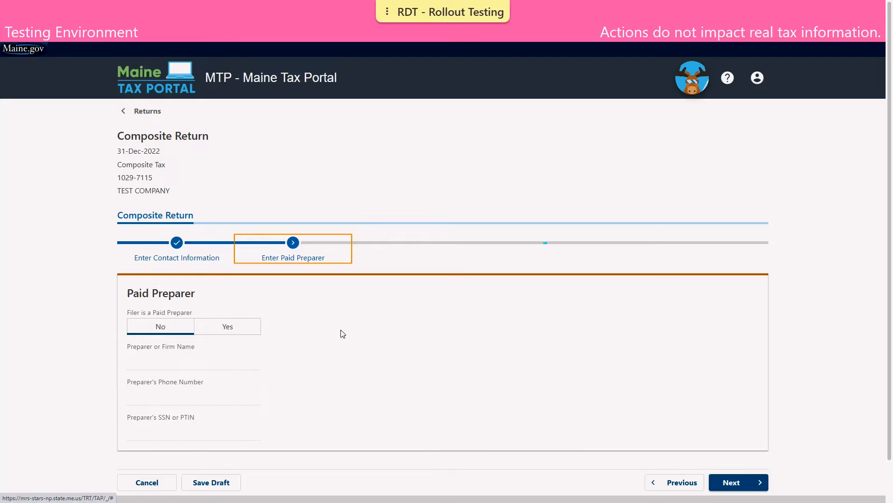
{"action": "left_click", "coordinate": [726, 484]}
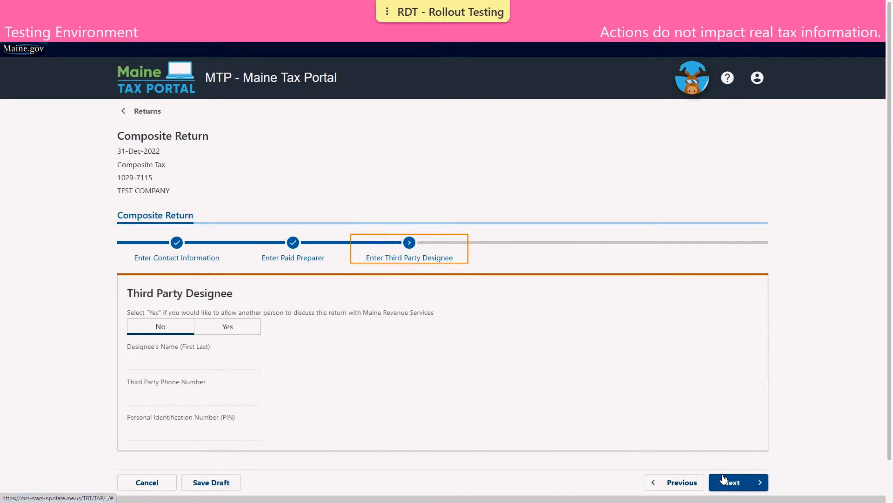
{"action": "left_click", "coordinate": [722, 476]}
{"action": "left_click", "coordinate": [722, 479]}
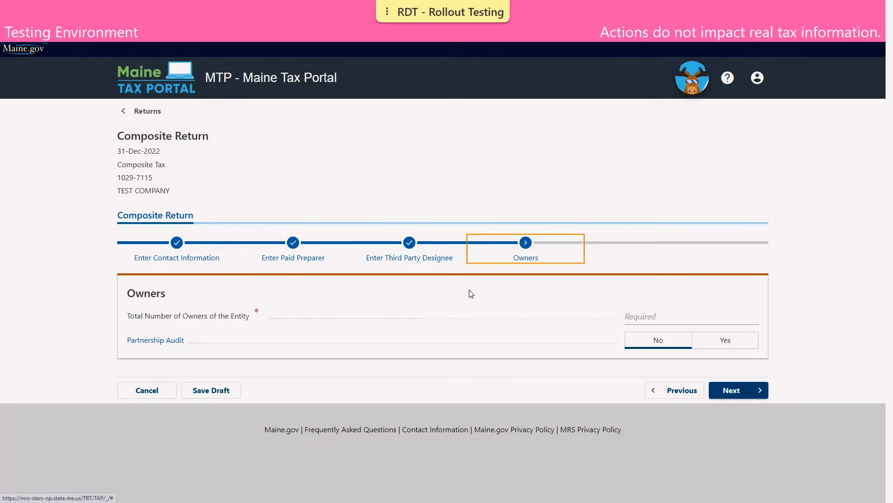
Step: Set the total number of owners of the entity to 3 and proceed to Schedule 1040C-ME-1
{"action": "left_click", "coordinate": [721, 315]}
{"action": "type", "text": "3"}
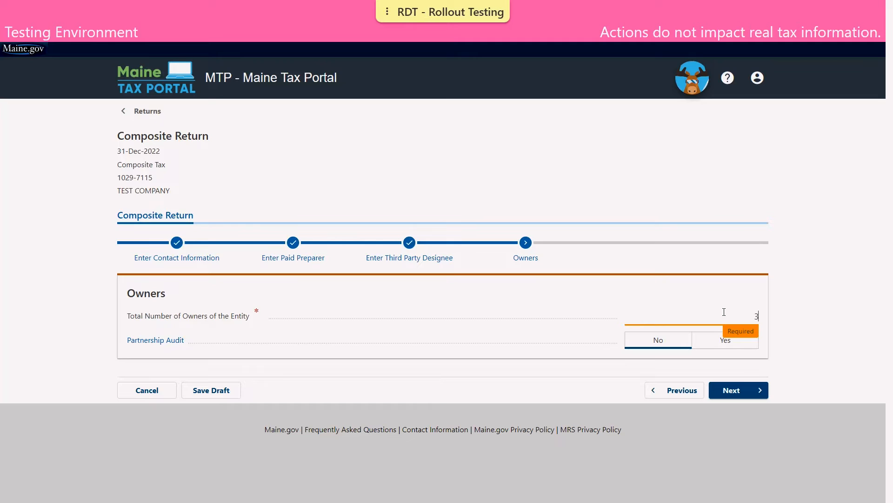
{"action": "left_click", "coordinate": [488, 383]}
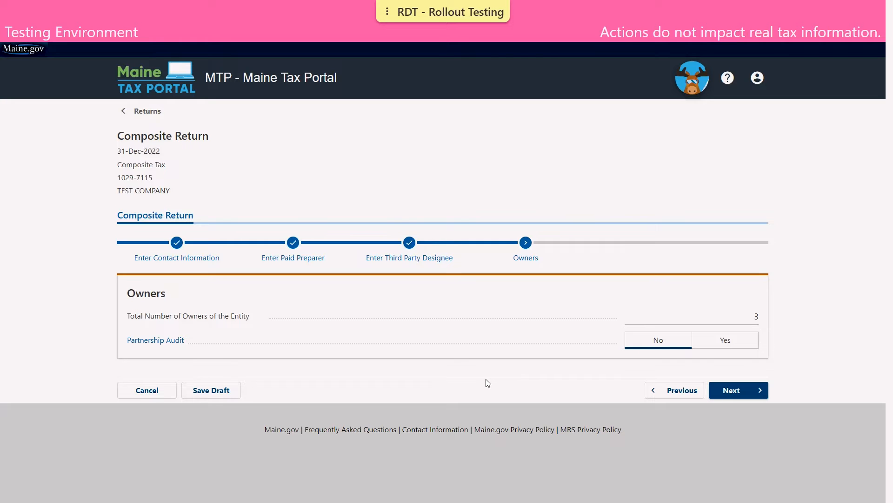
{"action": "left_click", "coordinate": [733, 390]}
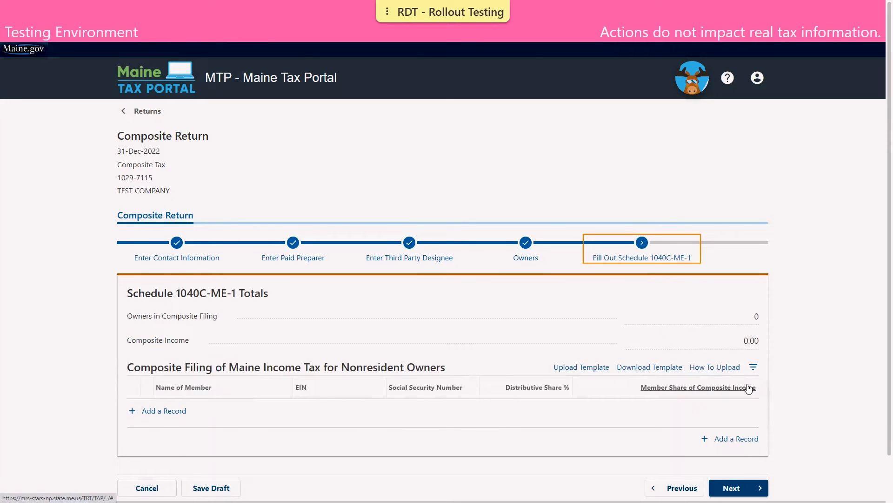
Step: Start a nonresident owner record in the schedule and enter the first member's name and Social Security number
{"action": "scroll", "coordinate": [358, 221], "scroll_direction": "down", "scroll_amount": 1}
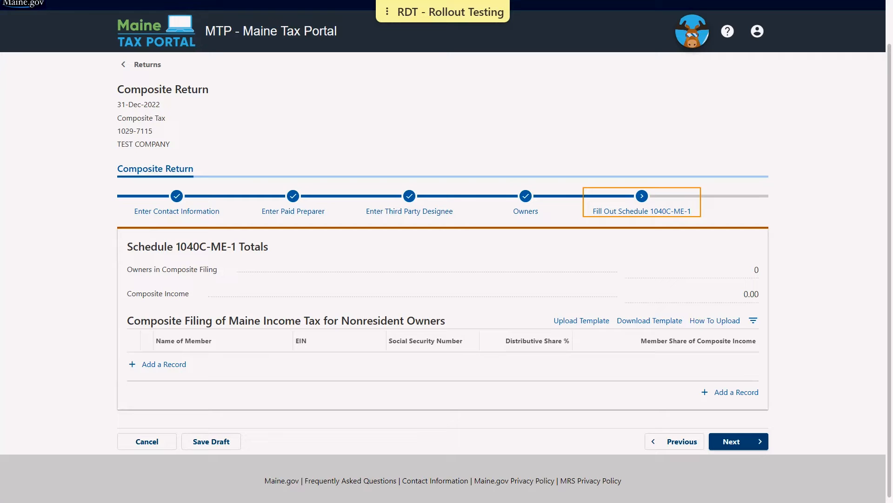
{"action": "left_click", "coordinate": [650, 327]}
{"action": "left_click", "coordinate": [170, 367]}
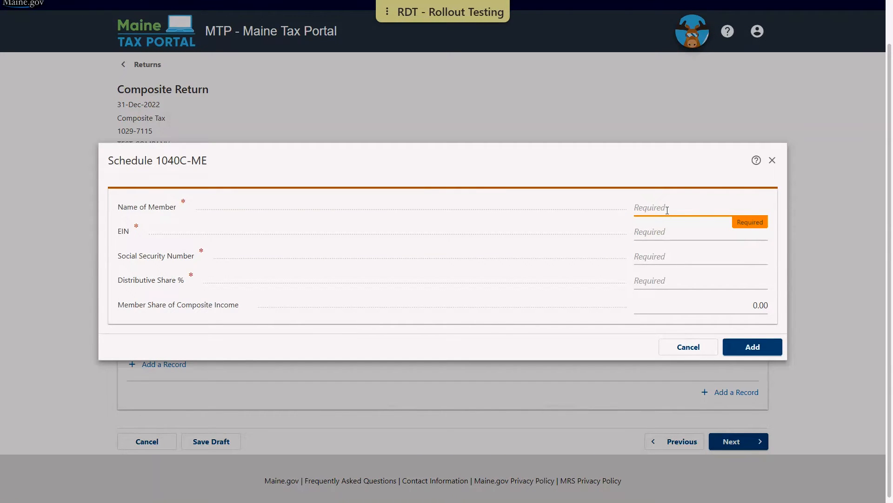
{"action": "type", "text": "JOHN COMPANY"}
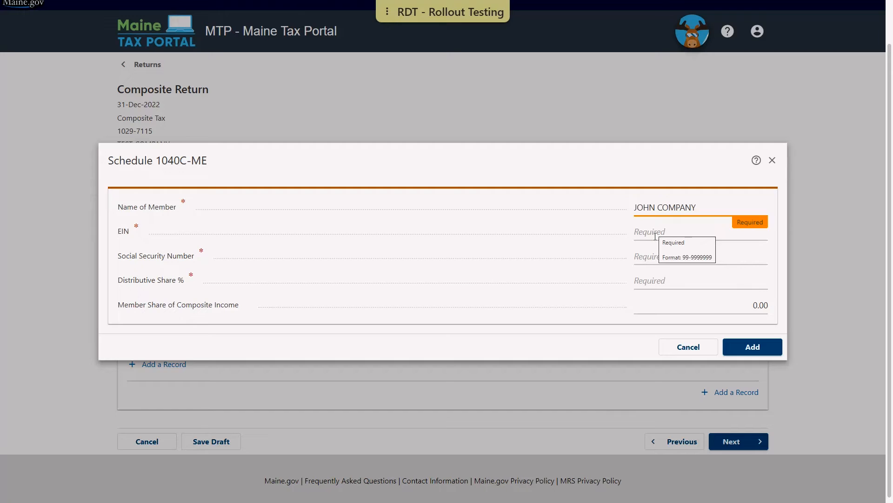
{"action": "left_click", "coordinate": [655, 256]}
{"action": "type", "text": "323-23-2323"}
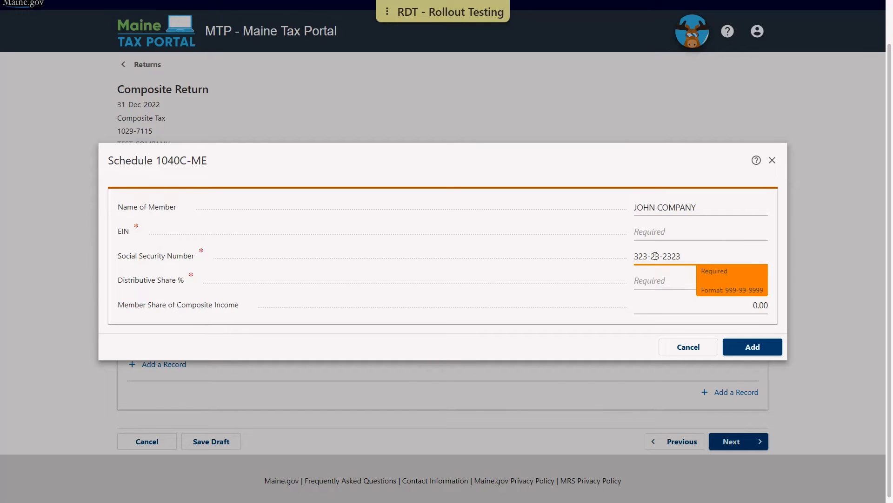
{"action": "left_click", "coordinate": [495, 275]}
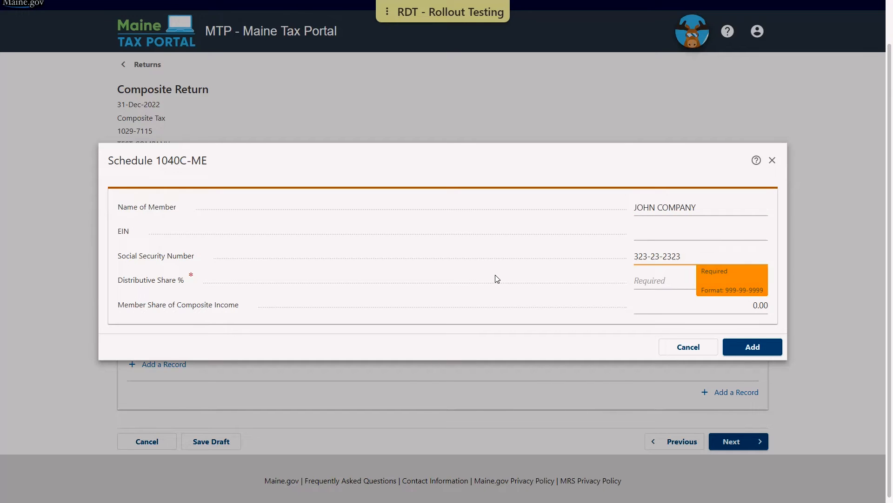
Step: Set the first member's distributive share to 33% and share of composite income to 10,000, and add the record
{"action": "left_click", "coordinate": [676, 281]}
{"action": "type", "text": "33"}
{"action": "key", "text": "Tab"}
{"action": "type", "text": "10000"}
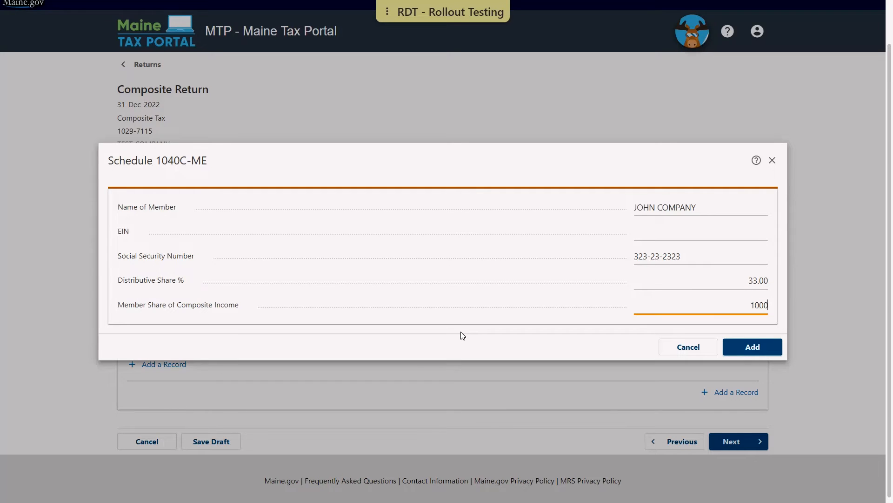
{"action": "left_click", "coordinate": [448, 337]}
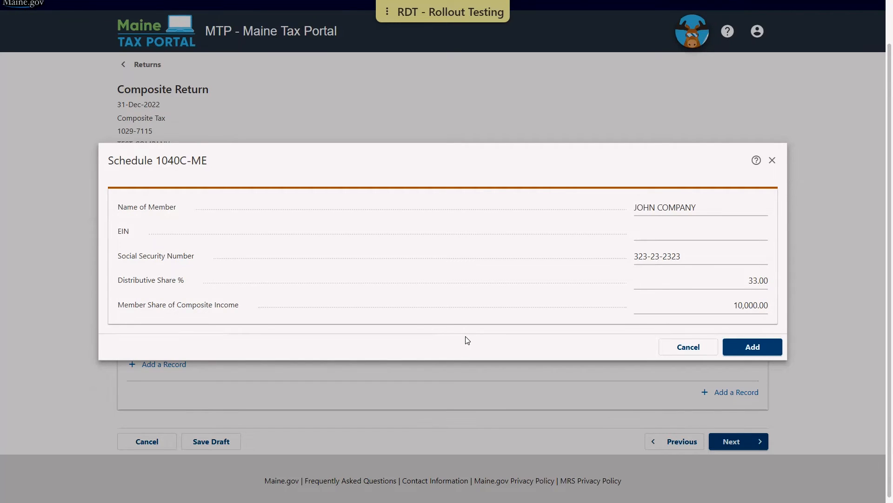
{"action": "left_click", "coordinate": [772, 347]}
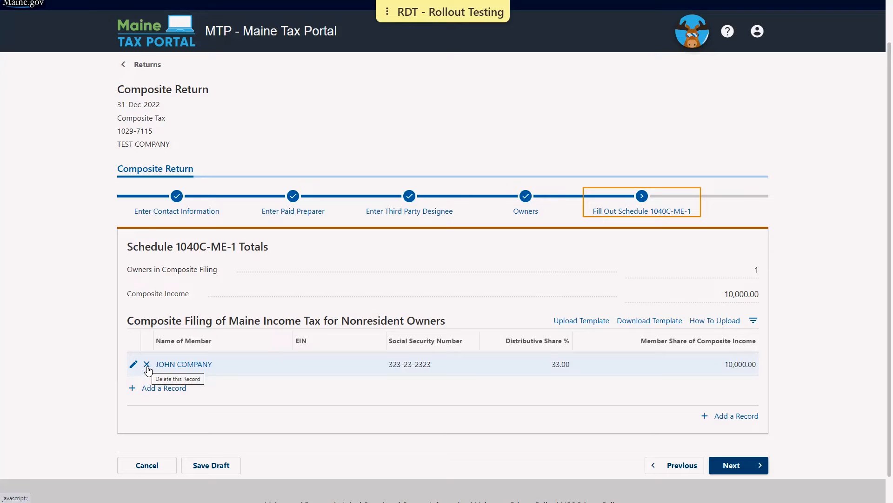
Step: Start a second owner record and enter that member's name and Social Security number
{"action": "left_click", "coordinate": [161, 389]}
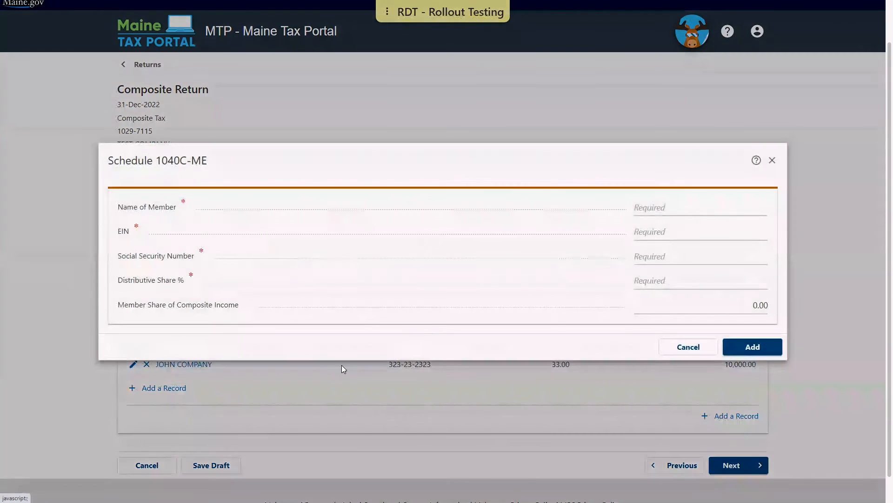
{"action": "type", "text": "SU"}
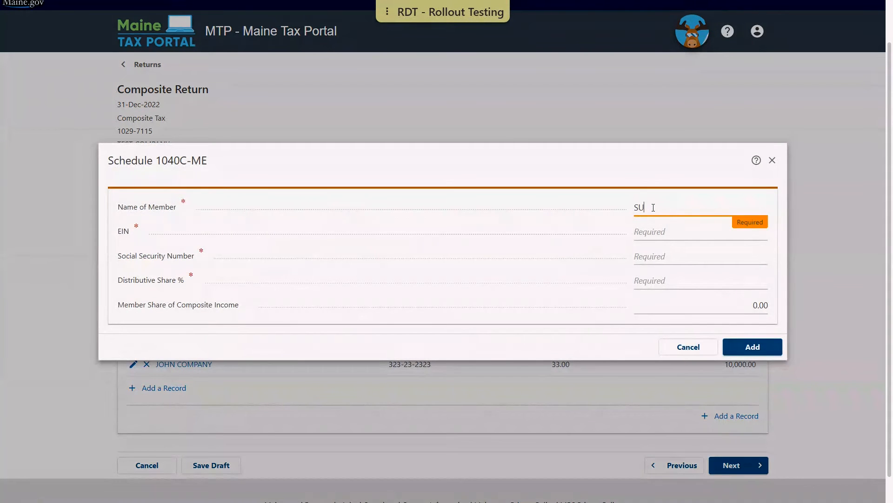
{"action": "type", "text": "E TAXPAYER"}
{"action": "left_click", "coordinate": [657, 249]}
{"action": "type", "text": "141-41-4141"}
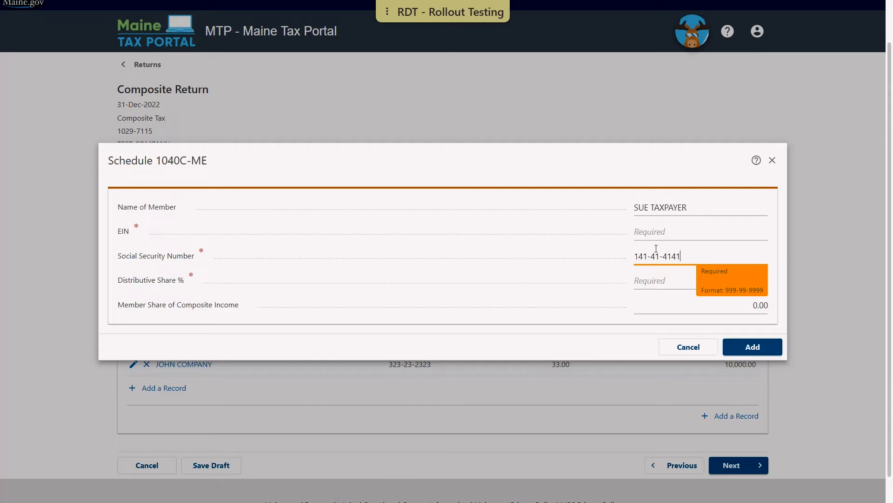
Step: Set the second member's distributive share to 34% and share of composite income to 10,000, and add the record
{"action": "key", "text": "Tab"}
{"action": "type", "text": "34"}
{"action": "key", "text": "Tab"}
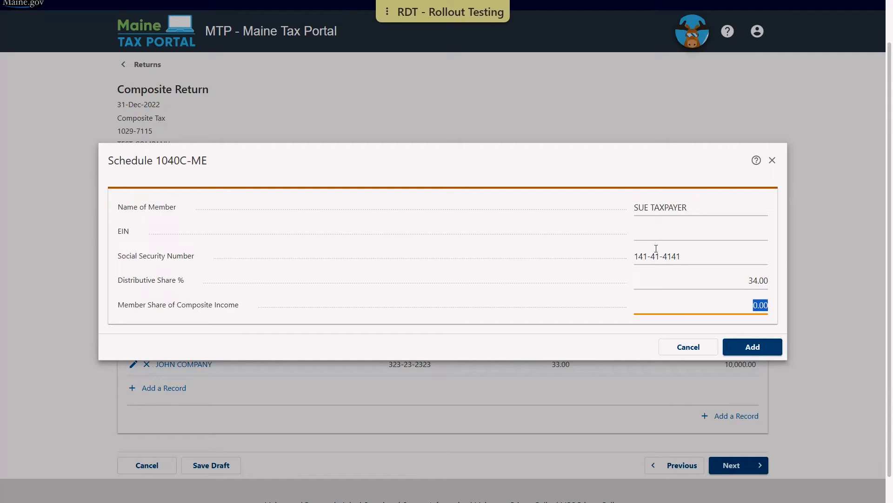
{"action": "type", "text": "10000"}
{"action": "key", "text": "Tab"}
{"action": "left_click", "coordinate": [760, 352]}
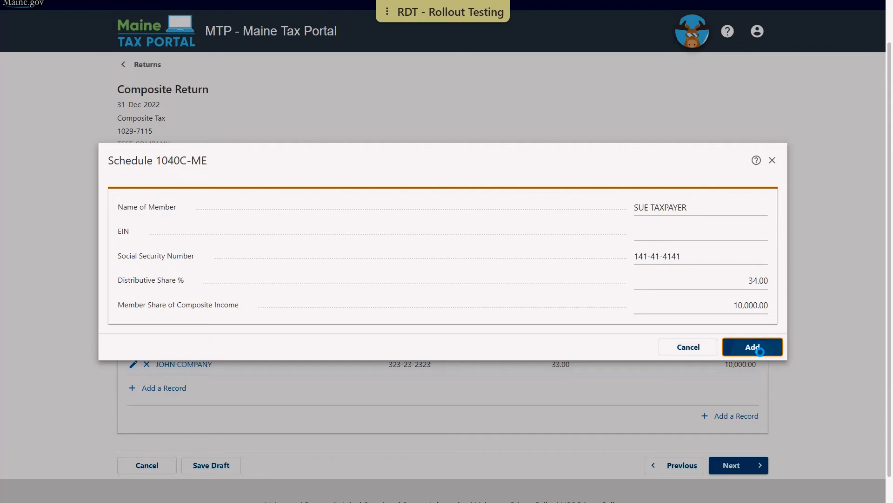
Step: Start a third owner record and enter that member's name and Social Security number
{"action": "left_click", "coordinate": [161, 415]}
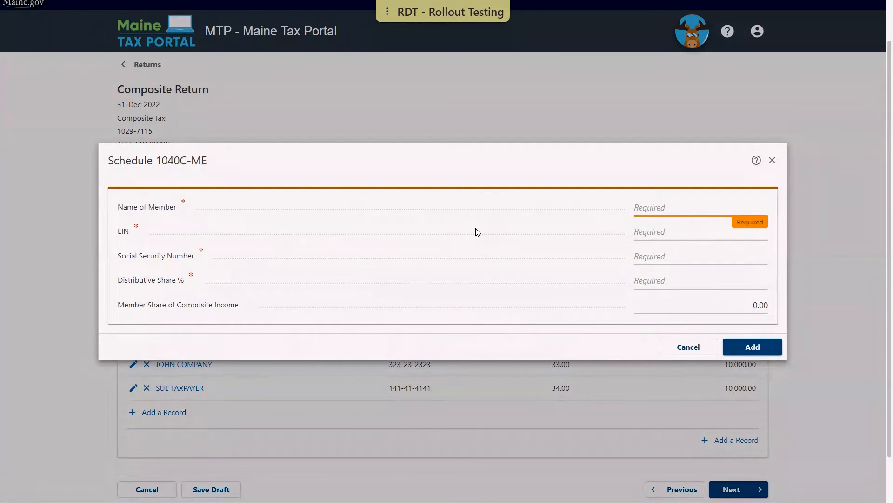
{"action": "type", "text": "TOM DEMO"}
{"action": "key", "text": "Tab"}
{"action": "key", "text": "Tab"}
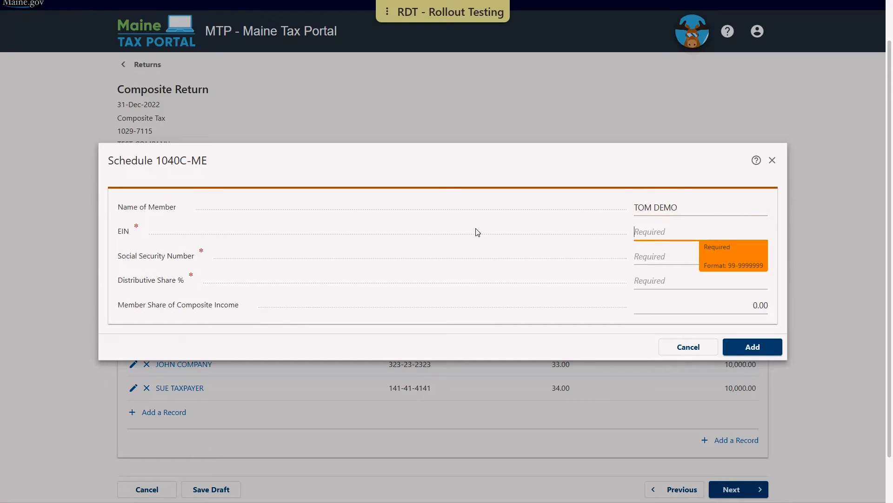
{"action": "type", "text": "858-58-5858"}
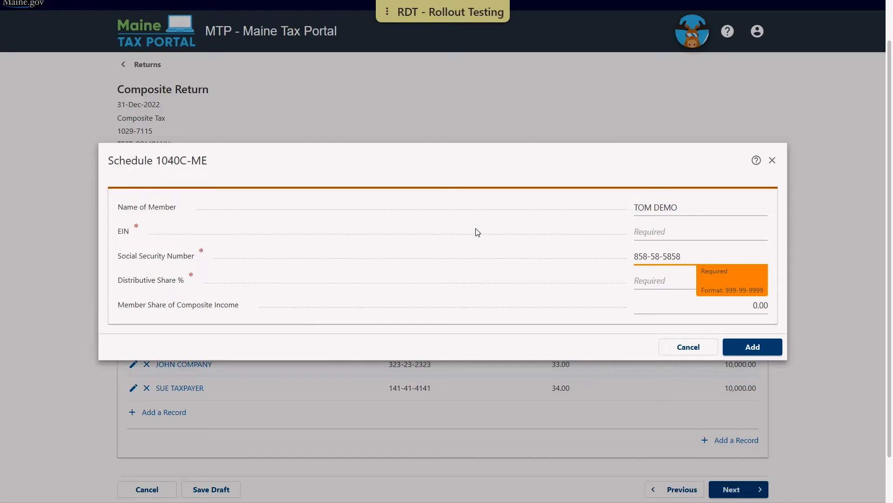
Step: Set the third member's distributive share to 33% and share of composite income to 10,000, and add the record
{"action": "key", "text": "Tab"}
{"action": "type", "text": "33"}
{"action": "key", "text": "Tab"}
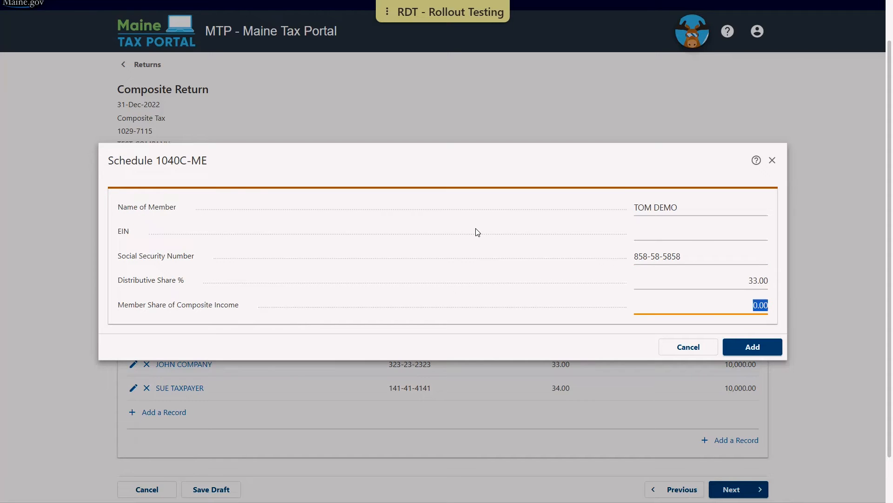
{"action": "type", "text": "10000"}
{"action": "key", "text": "Tab"}
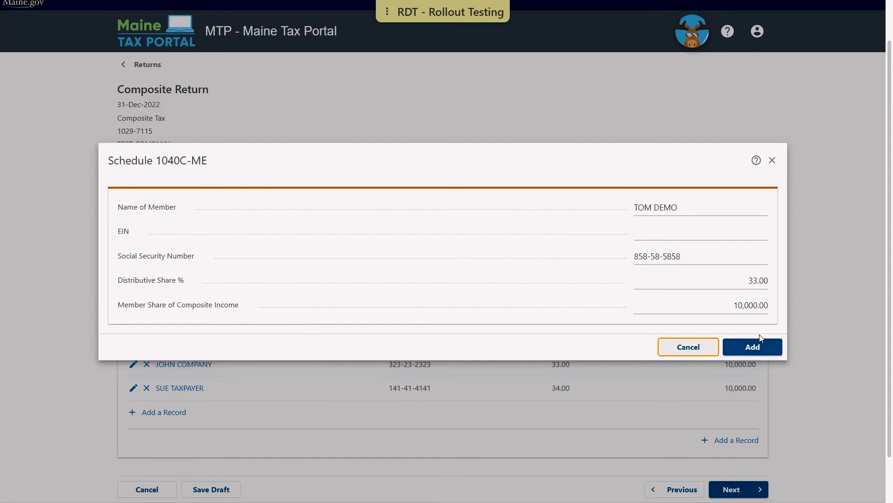
{"action": "left_click", "coordinate": [756, 346]}
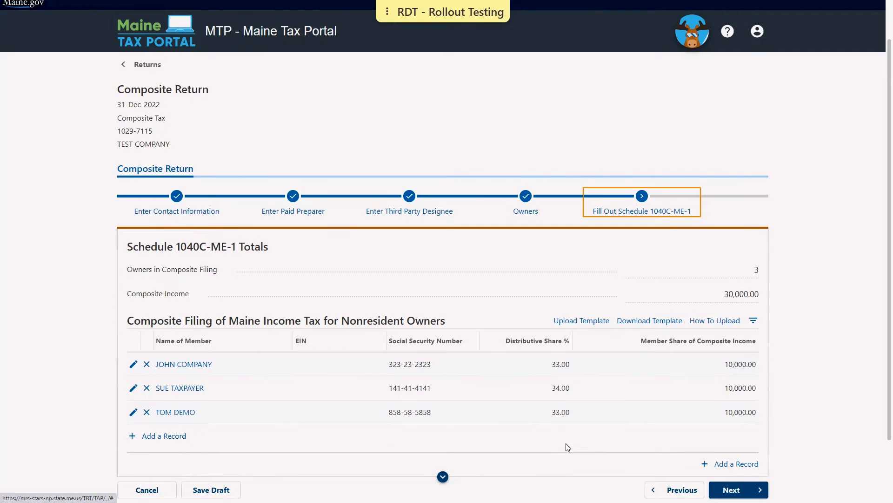
Step: Proceed to Tax Calculation and check the help note for Tax Additions including Tax Credit Recapture Amount
{"action": "left_click", "coordinate": [753, 489]}
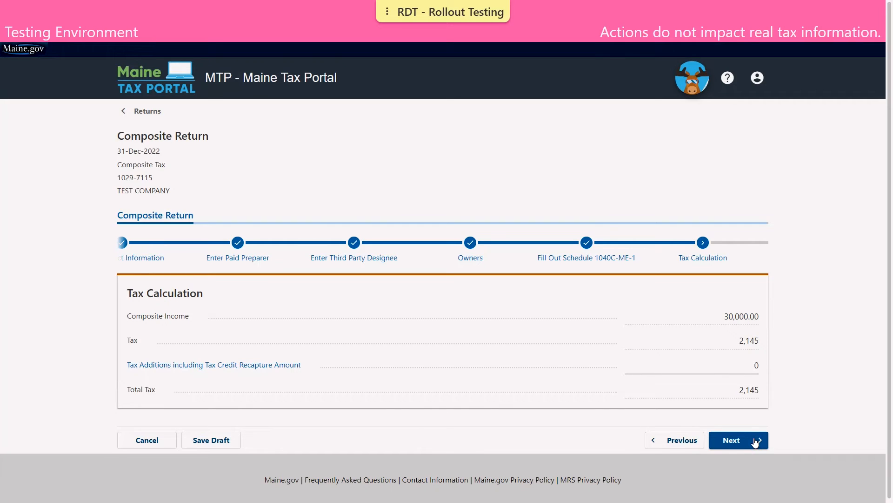
{"action": "left_click", "coordinate": [744, 362]}
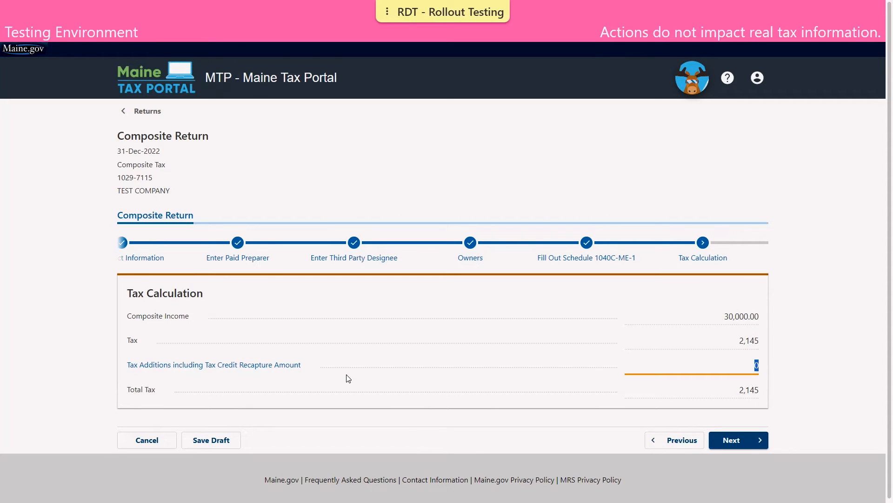
{"action": "left_click", "coordinate": [259, 365]}
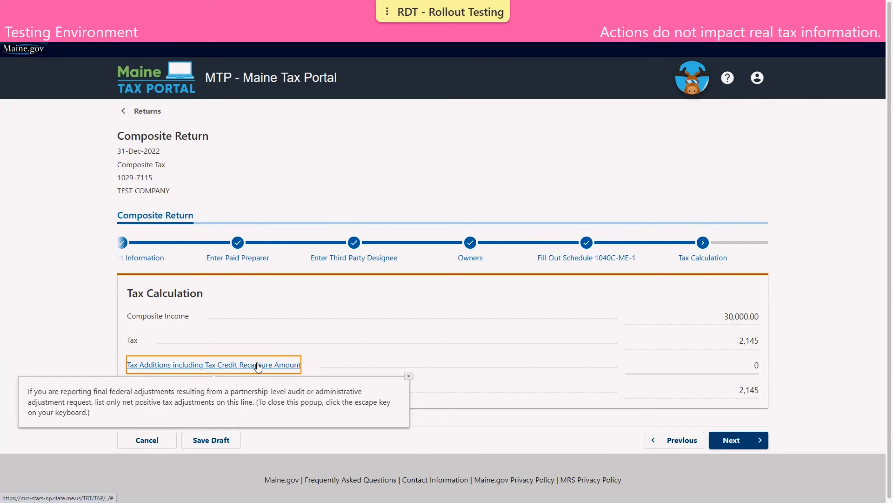
{"action": "left_click", "coordinate": [410, 377]}
Step: Go through Schedule A without entering any refundable or nonrefundable credits and continue to the Total Tax section
{"action": "left_click", "coordinate": [748, 448]}
{"action": "scroll", "coordinate": [494, 349], "scroll_direction": "down", "scroll_amount": 1}
{"action": "scroll", "coordinate": [497, 348], "scroll_direction": "down", "scroll_amount": 3}
{"action": "scroll", "coordinate": [500, 350], "scroll_direction": "down", "scroll_amount": 1}
{"action": "scroll", "coordinate": [498, 350], "scroll_direction": "down", "scroll_amount": 1}
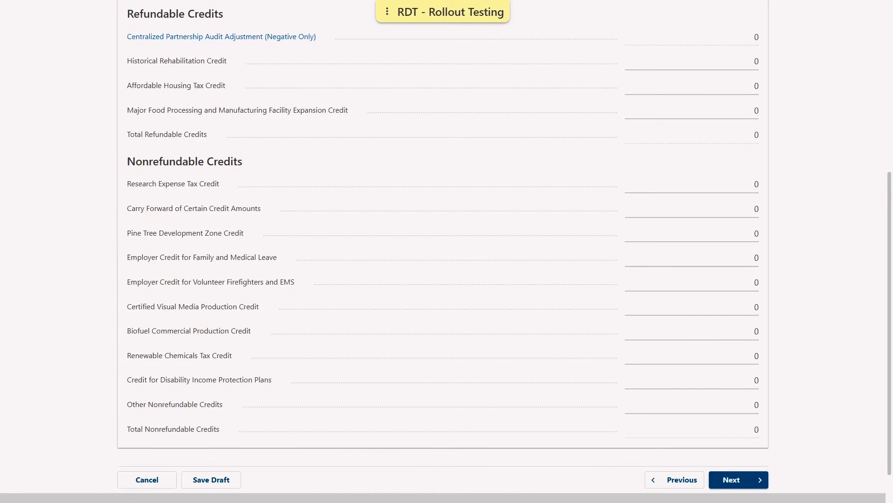
{"action": "left_click", "coordinate": [738, 479]}
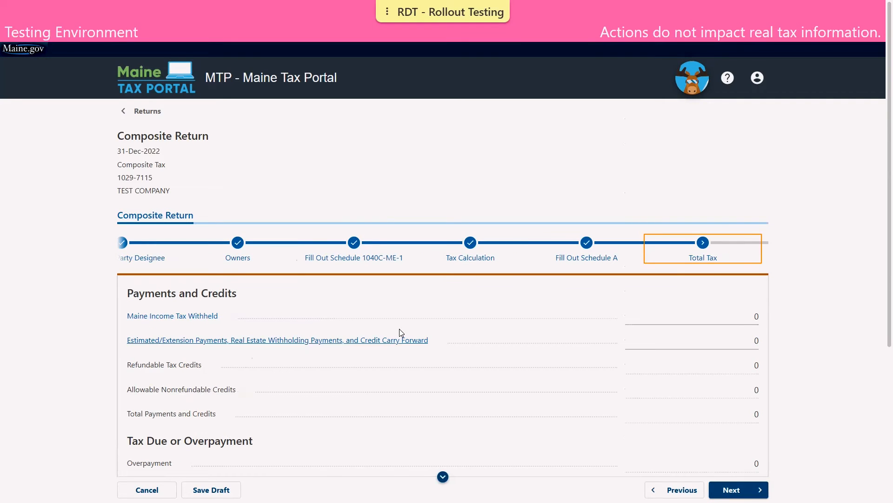
{"action": "scroll", "coordinate": [399, 329], "scroll_direction": "down", "scroll_amount": 4}
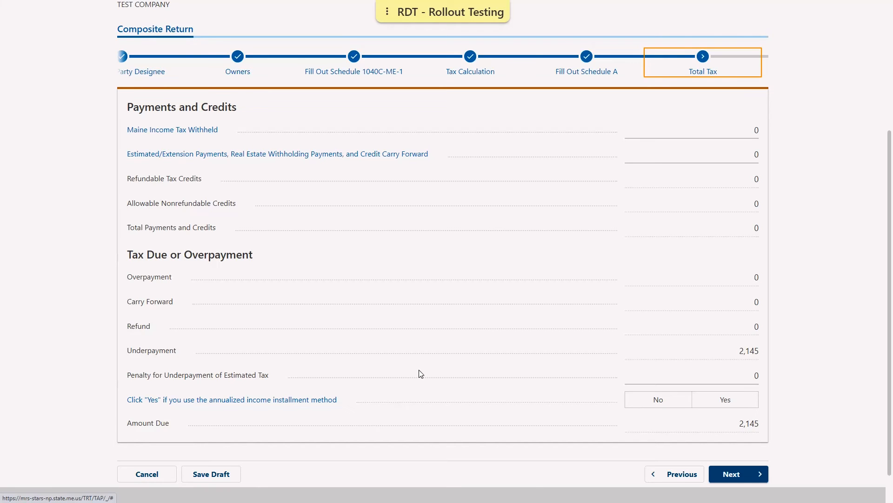
Step: Continue to the 1099ME section, open a blank 1099ME record and cancel it, and proceed to Attachments without adding a record
{"action": "left_click", "coordinate": [735, 474]}
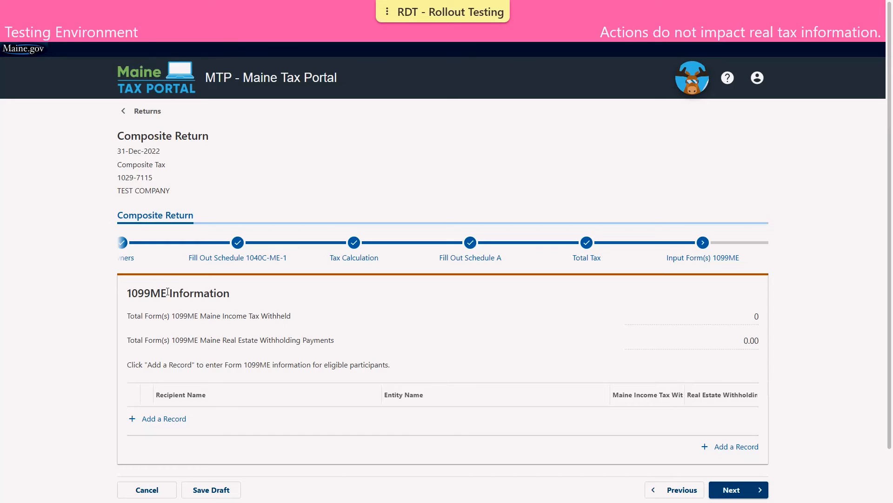
{"action": "left_click", "coordinate": [163, 420]}
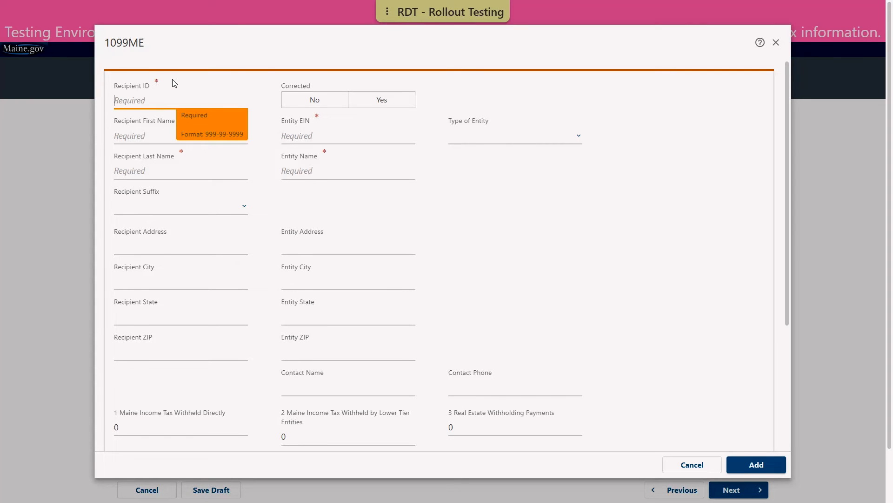
{"action": "left_click", "coordinate": [703, 468]}
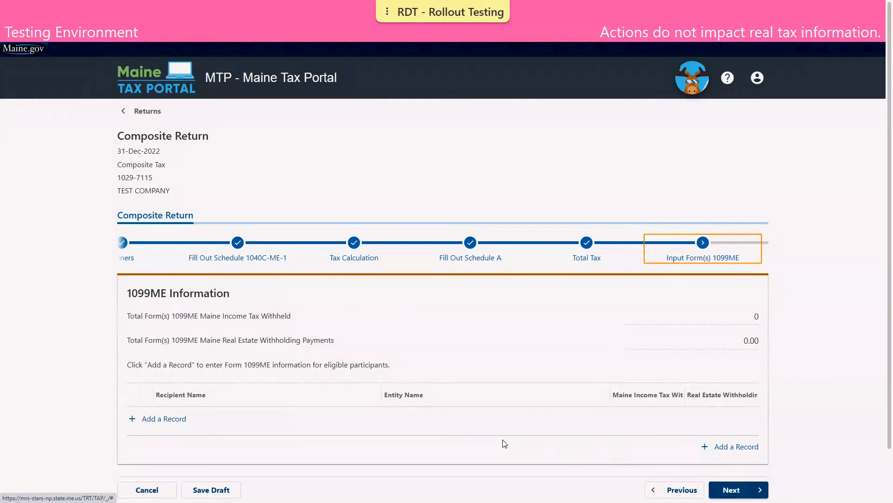
{"action": "left_click", "coordinate": [733, 490]}
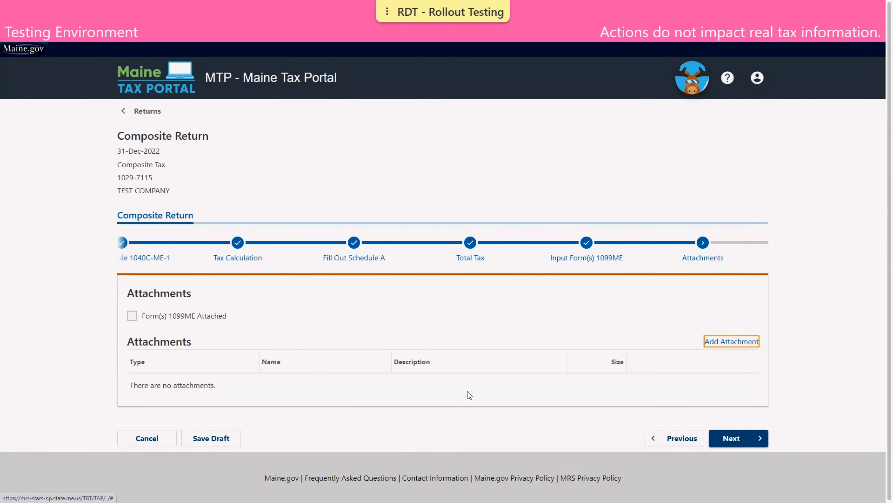
Step: Attach Other Demo Attachment.pdf as Supporting Documentation with the description "additional information"
{"action": "left_click", "coordinate": [731, 342]}
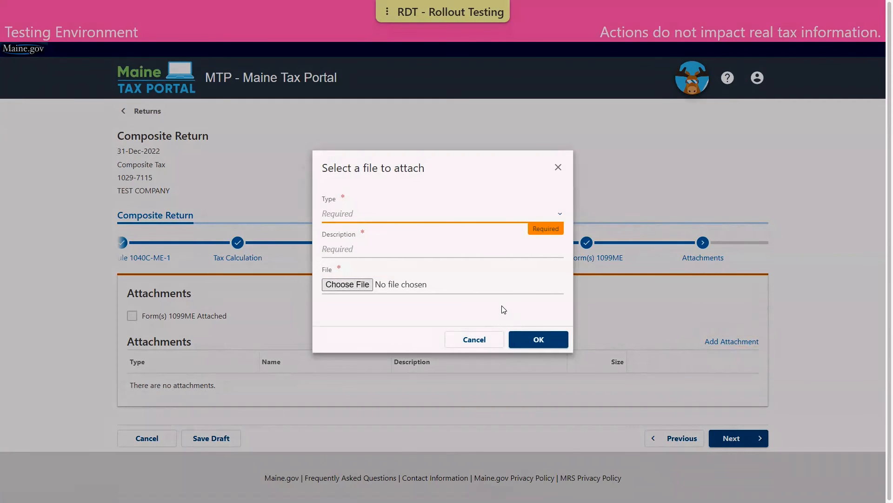
{"action": "left_click", "coordinate": [451, 218]}
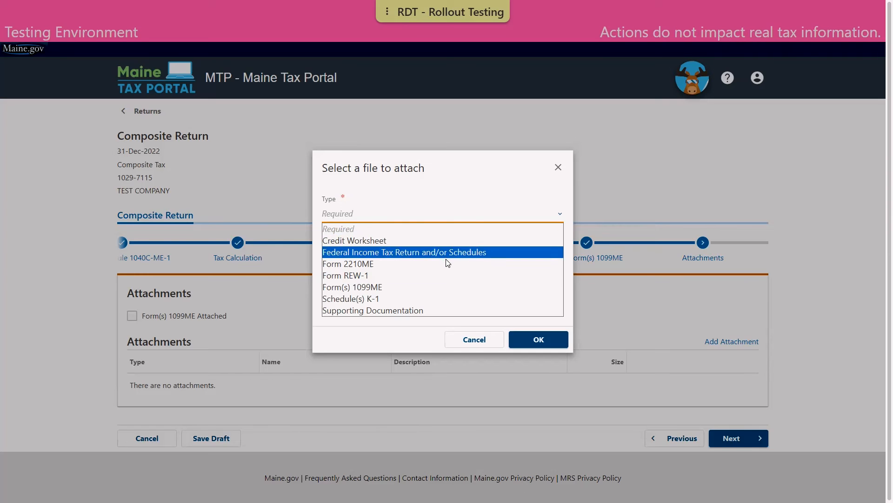
{"action": "left_click", "coordinate": [453, 311]}
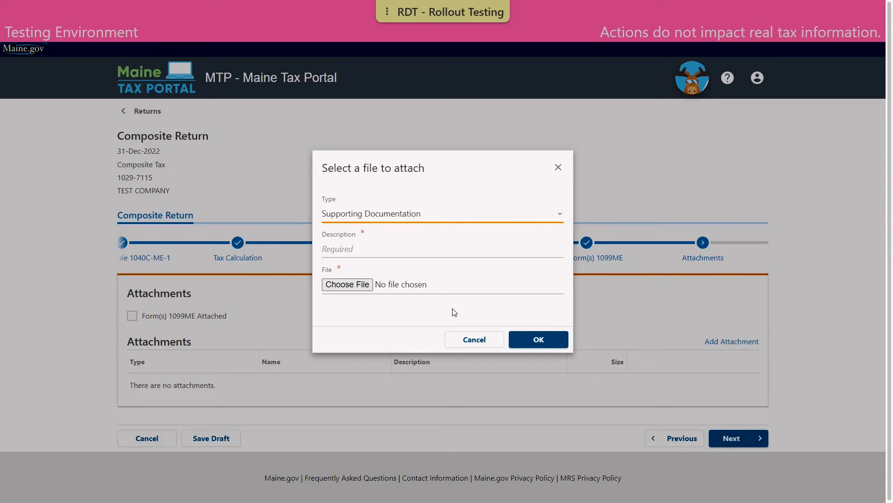
{"action": "left_click", "coordinate": [378, 248]}
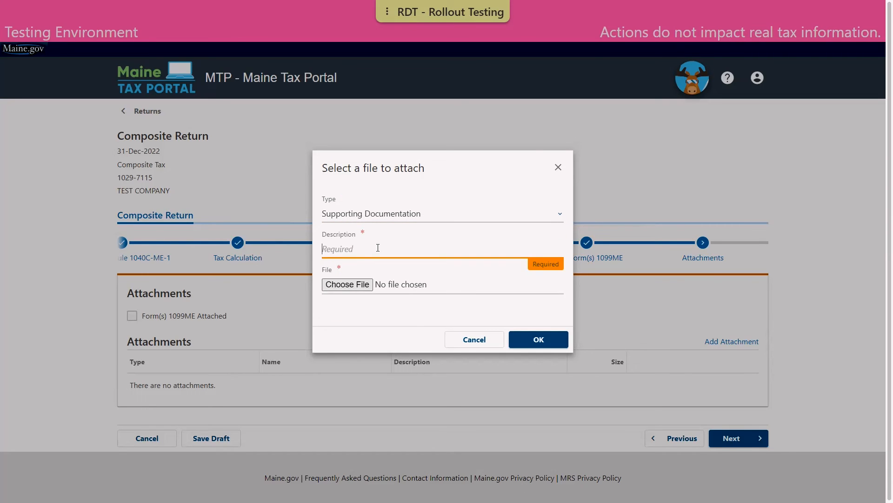
{"action": "type", "text": "additional information"}
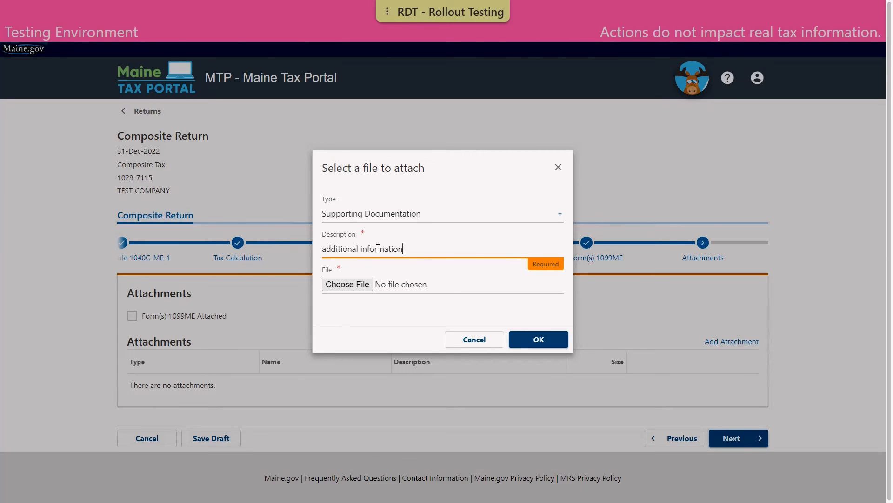
{"action": "left_click", "coordinate": [345, 285]}
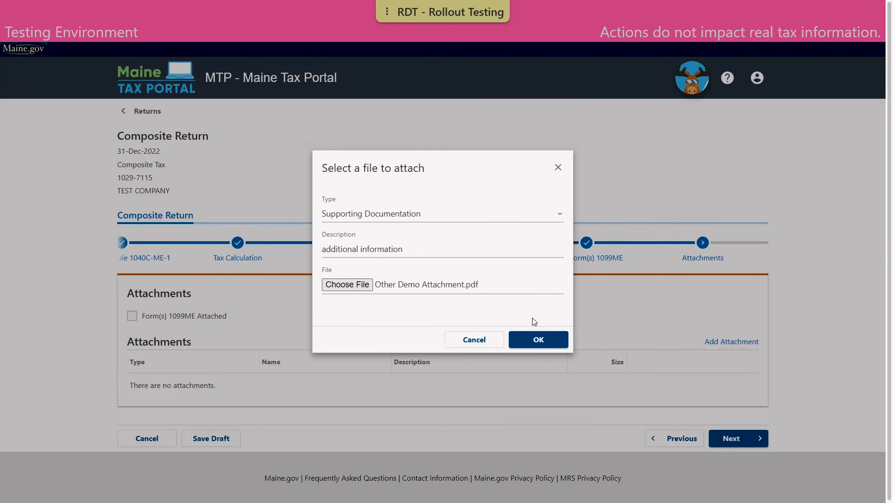
{"action": "left_click", "coordinate": [542, 339]}
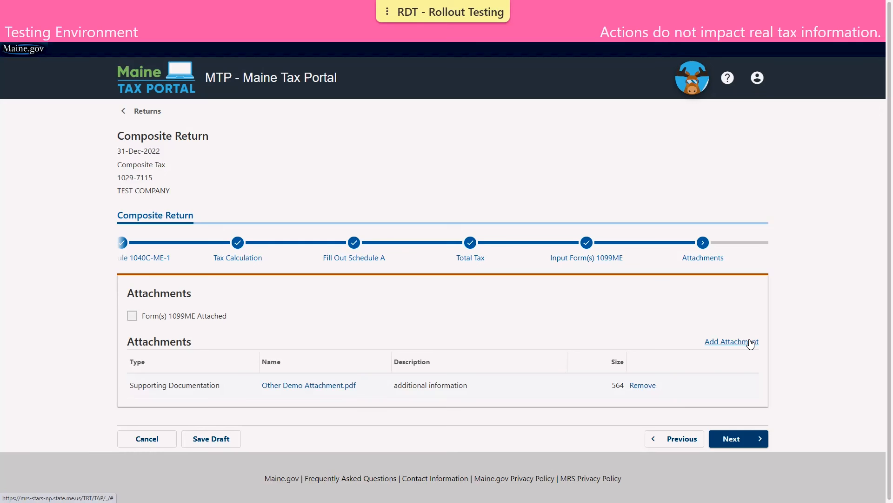
Step: Continue to Balance, choose Yes for making a payment right now, and proceed to Payment
{"action": "left_click", "coordinate": [745, 435]}
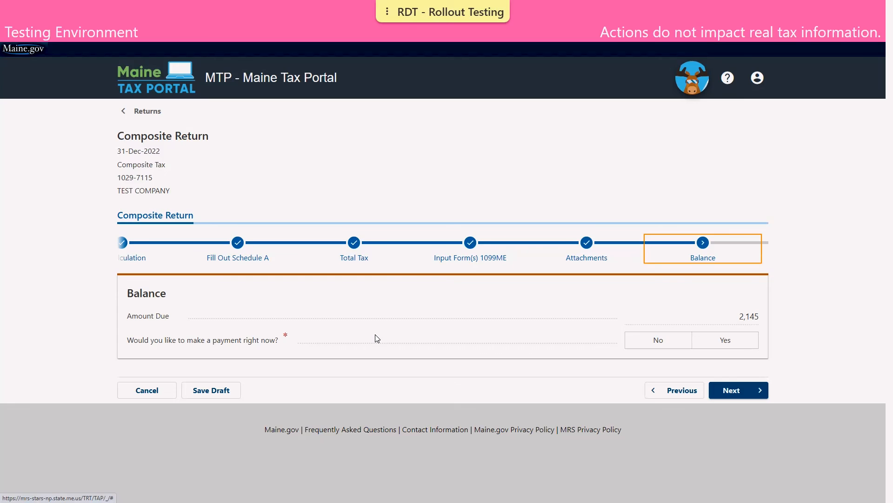
{"action": "left_click", "coordinate": [716, 347]}
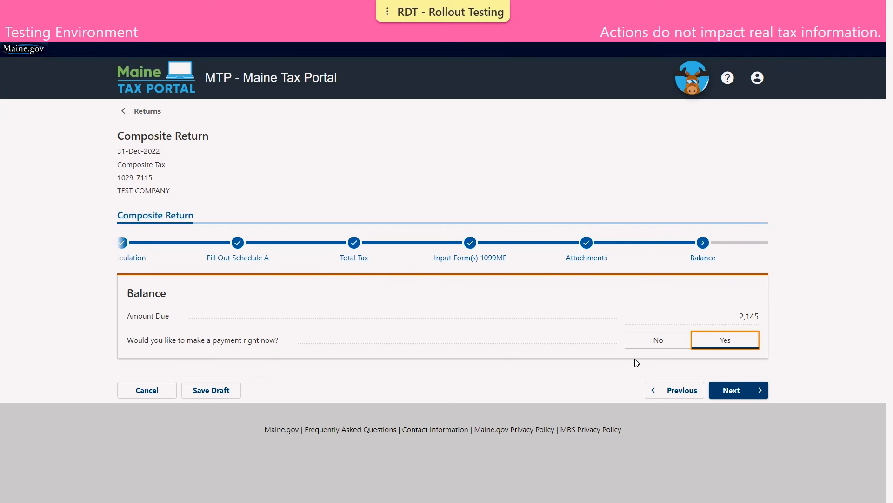
{"action": "left_click", "coordinate": [735, 390]}
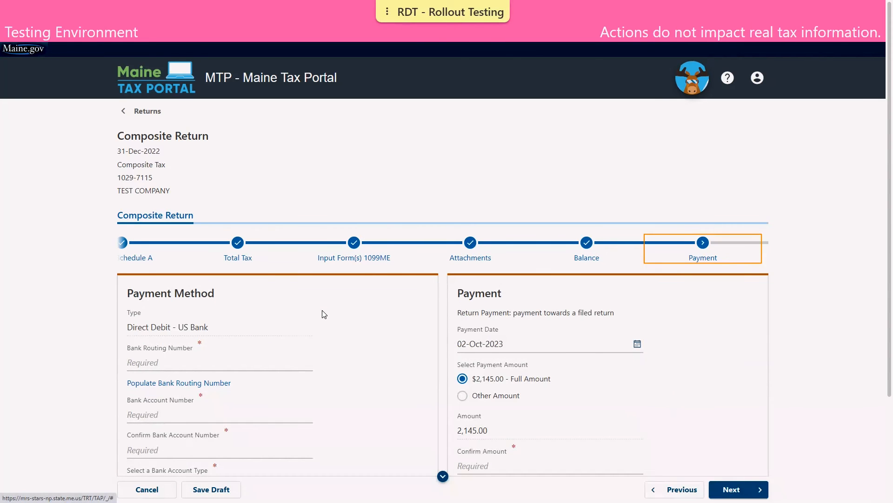
Step: Populate the bank routing number, enter and confirm the bank account number, and select Checking as the account type
{"action": "scroll", "coordinate": [324, 314], "scroll_direction": "down", "scroll_amount": 2}
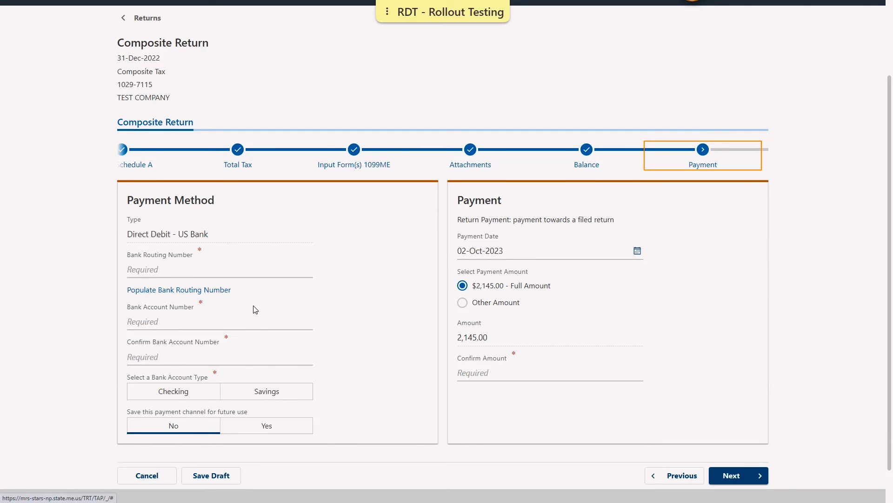
{"action": "left_click", "coordinate": [228, 292]}
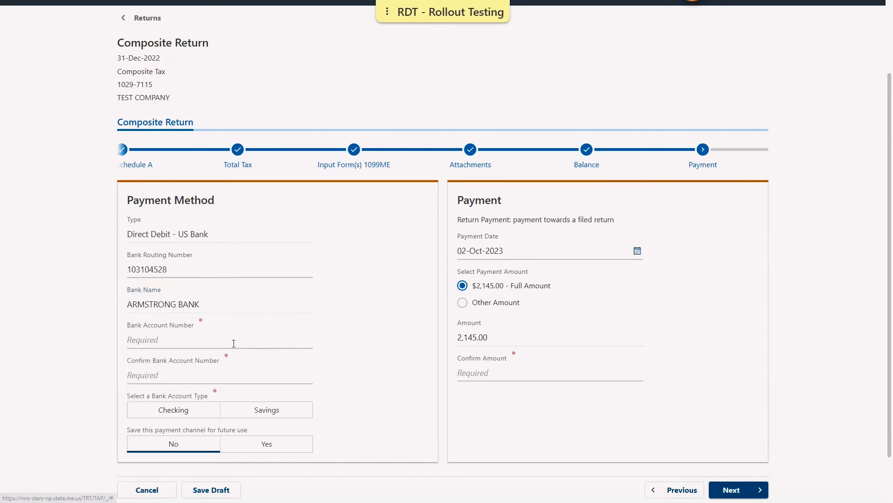
{"action": "left_click", "coordinate": [233, 343]}
{"action": "type", "text": "1"}
{"action": "left_click", "coordinate": [185, 369]}
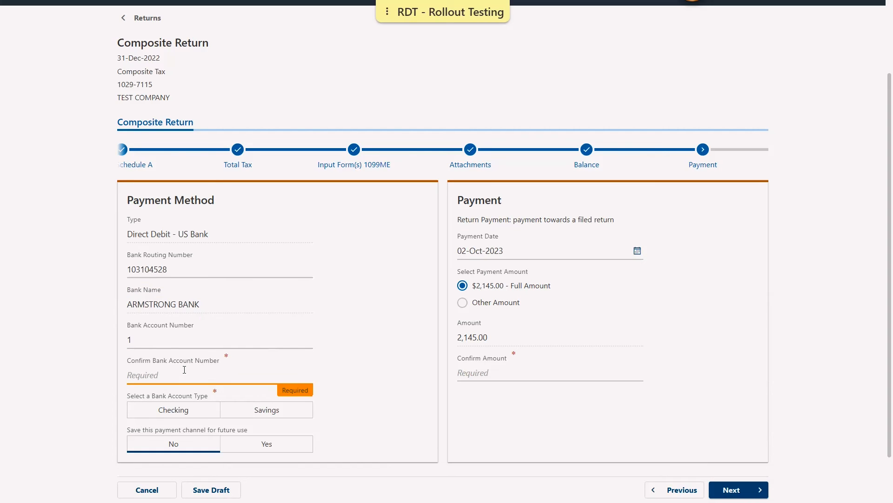
{"action": "type", "text": "1"}
{"action": "left_click", "coordinate": [375, 419]}
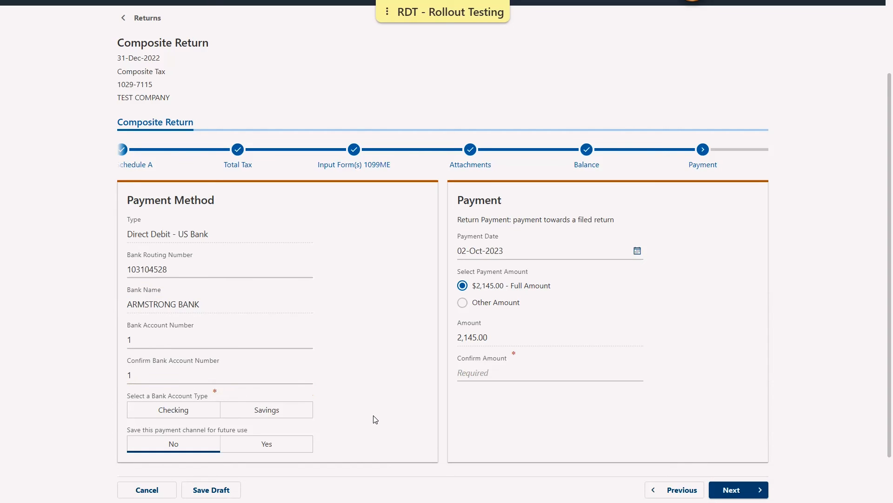
{"action": "left_click", "coordinate": [208, 417]}
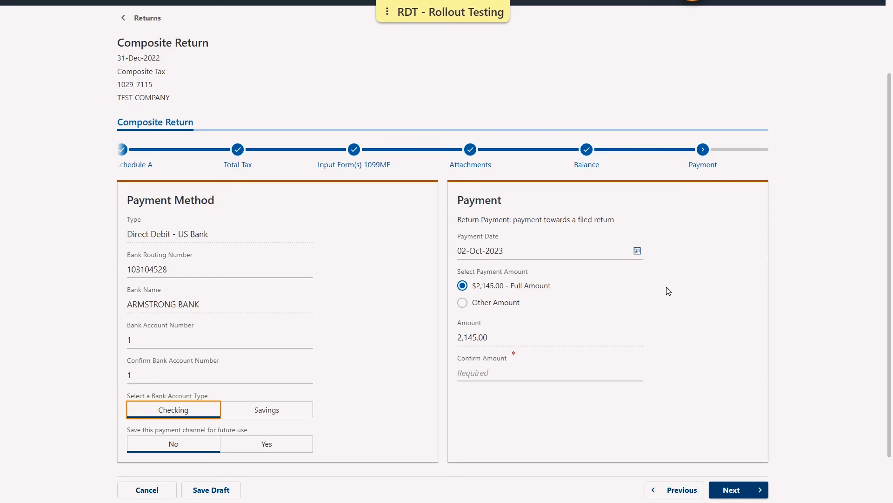
Step: Set the payment date to 02-Oct-2023, select the full amount, confirm the amount as 2145, and continue to the Summary
{"action": "left_click", "coordinate": [640, 252]}
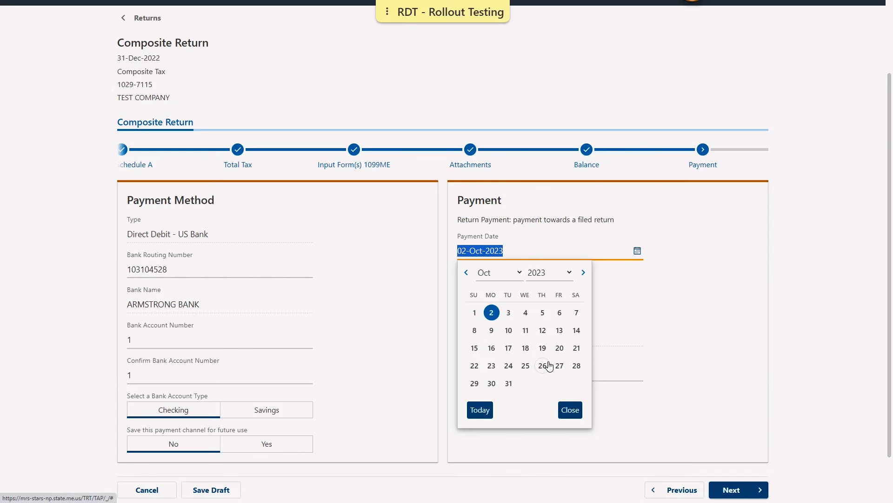
{"action": "left_click", "coordinate": [491, 312]}
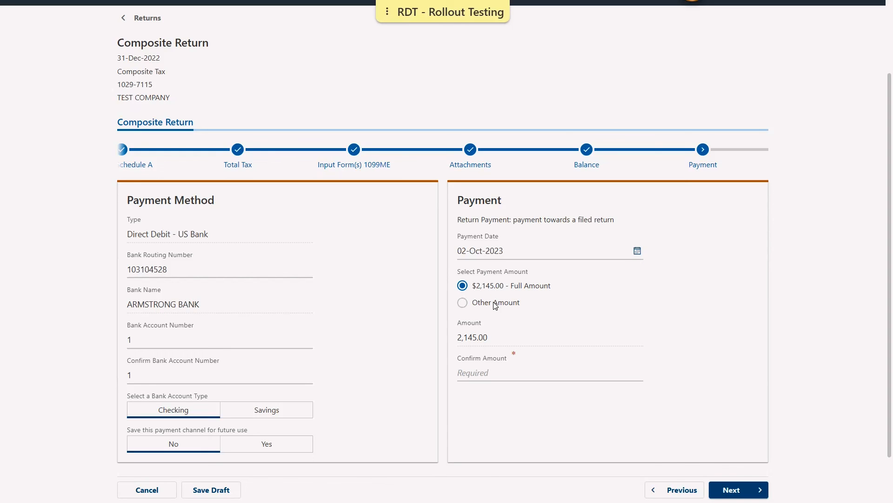
{"action": "left_click", "coordinate": [495, 303]}
{"action": "left_click", "coordinate": [493, 287]}
{"action": "left_click", "coordinate": [508, 372]}
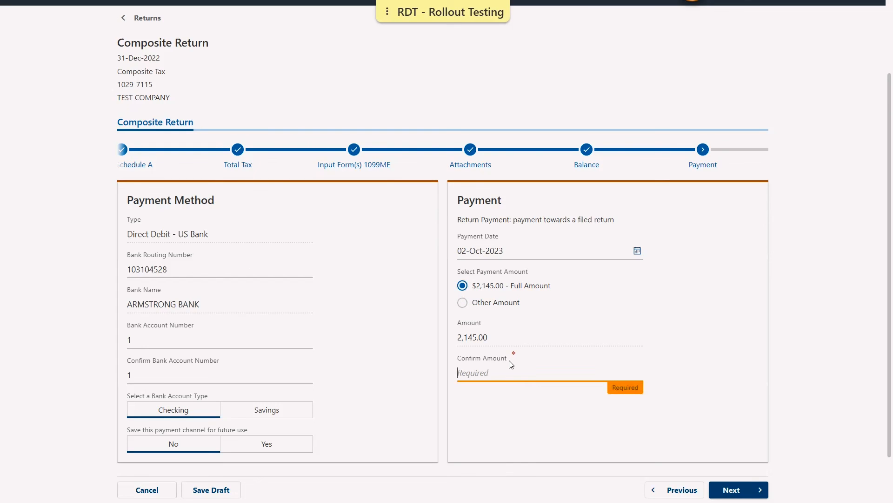
{"action": "type", "text": "2145"}
{"action": "left_click", "coordinate": [584, 428]}
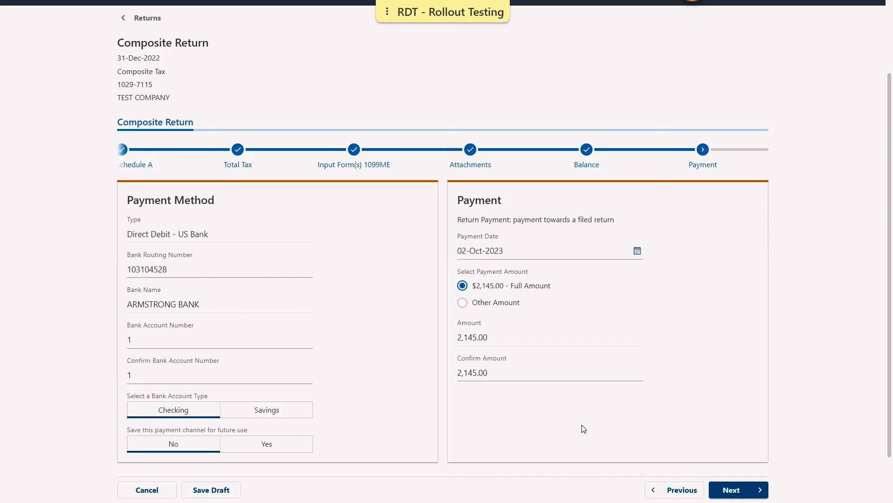
{"action": "left_click", "coordinate": [733, 491]}
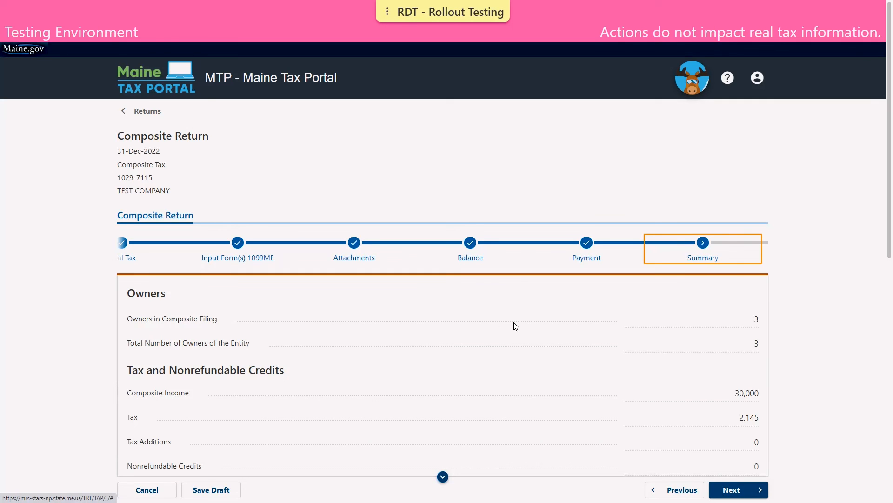
Step: Review the return summary down to Amount Paid and continue to the Declaration
{"action": "scroll", "coordinate": [515, 324], "scroll_direction": "down", "scroll_amount": 2}
{"action": "scroll", "coordinate": [515, 324], "scroll_direction": "down", "scroll_amount": 3}
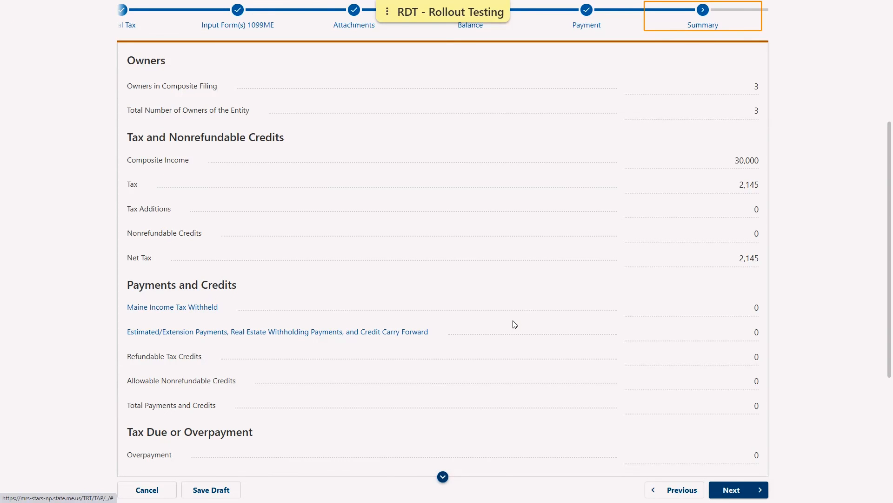
{"action": "scroll", "coordinate": [515, 325], "scroll_direction": "down", "scroll_amount": 5}
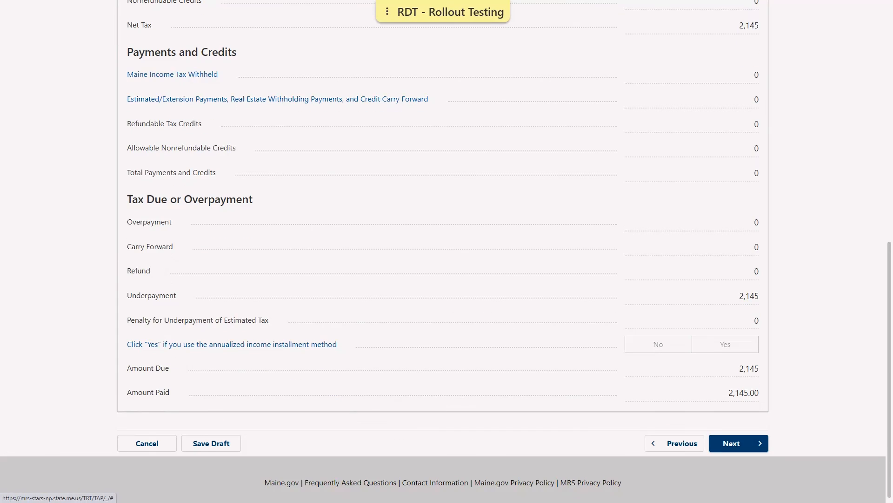
{"action": "left_click", "coordinate": [760, 443]}
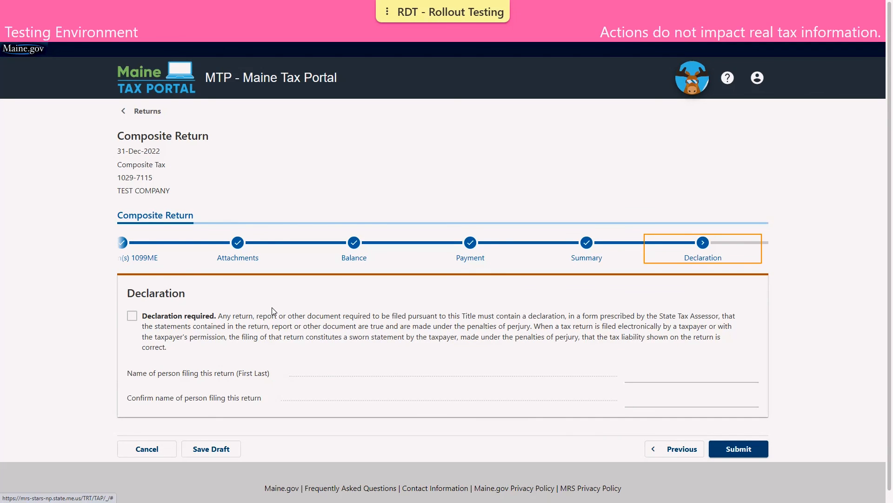
Step: Accept the required declaration, enter and confirm the name of the person filing, and submit the return
{"action": "left_click", "coordinate": [245, 323]}
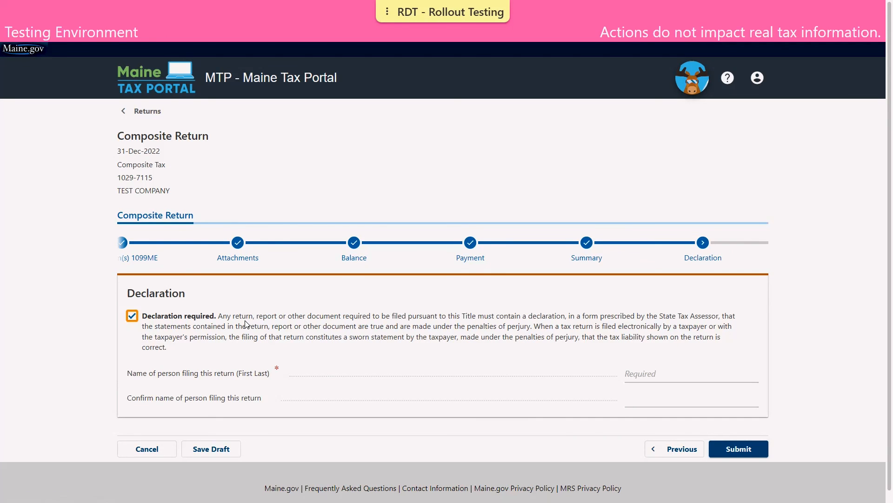
{"action": "left_click", "coordinate": [641, 373]}
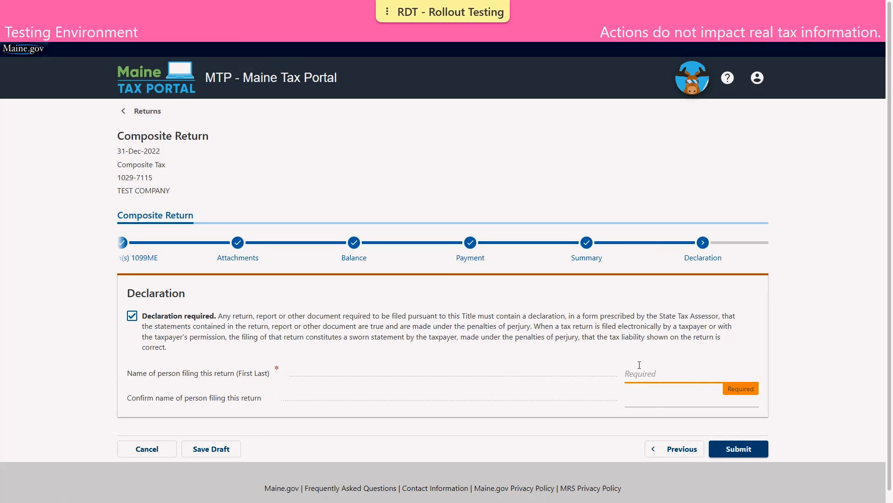
{"action": "type", "text": "BOB TAXPAYER"}
{"action": "left_click", "coordinate": [659, 401]}
{"action": "type", "text": "BOB TAXPAYER"}
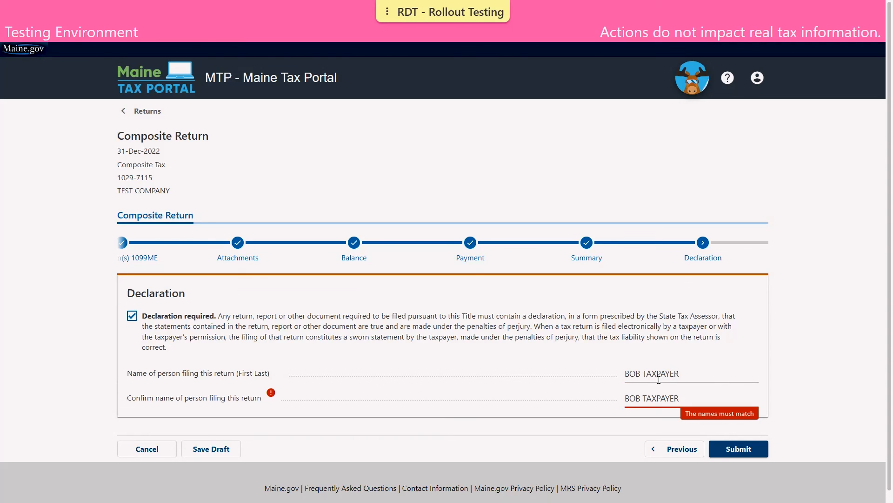
{"action": "left_click", "coordinate": [585, 408]}
{"action": "left_click", "coordinate": [755, 450]}
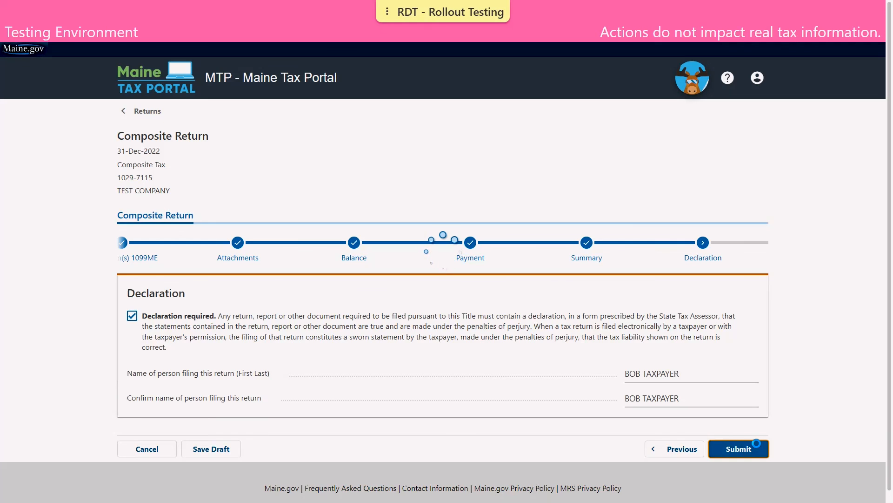